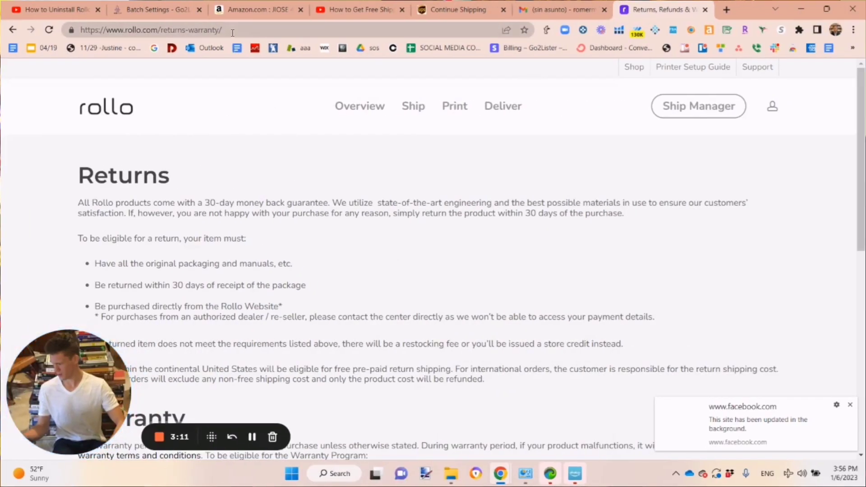
# Step: Change the address to rollo.com/setup to load the Rollo setup page
pyautogui.click(232, 31)
pyautogui.click(230, 30)
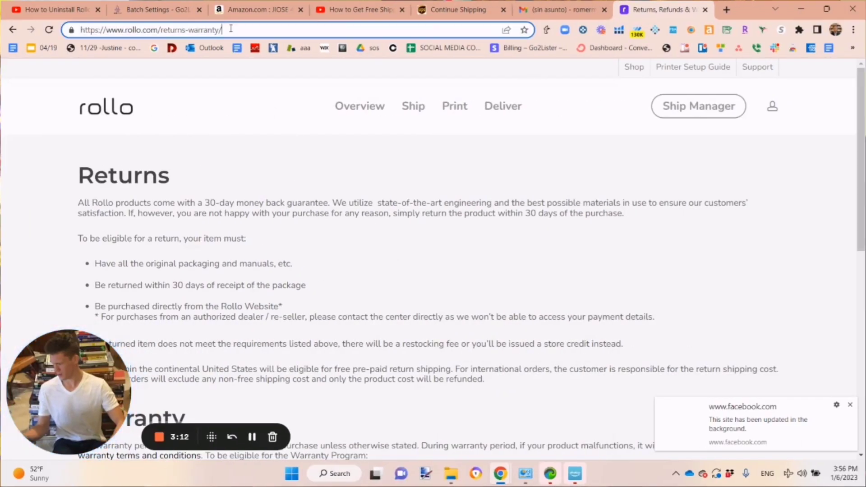
pyautogui.press('BackSpace')
pyautogui.press('BackSpace')
pyautogui.press('BackSpace')
pyautogui.press('BackSpace')
pyautogui.press('BackSpace')
pyautogui.press('BackSpace')
pyautogui.press('BackSpace')
pyautogui.press('BackSpace')
pyautogui.press('BackSpace')
pyautogui.press('BackSpace')
pyautogui.press('BackSpace')
pyautogui.press('BackSpace')
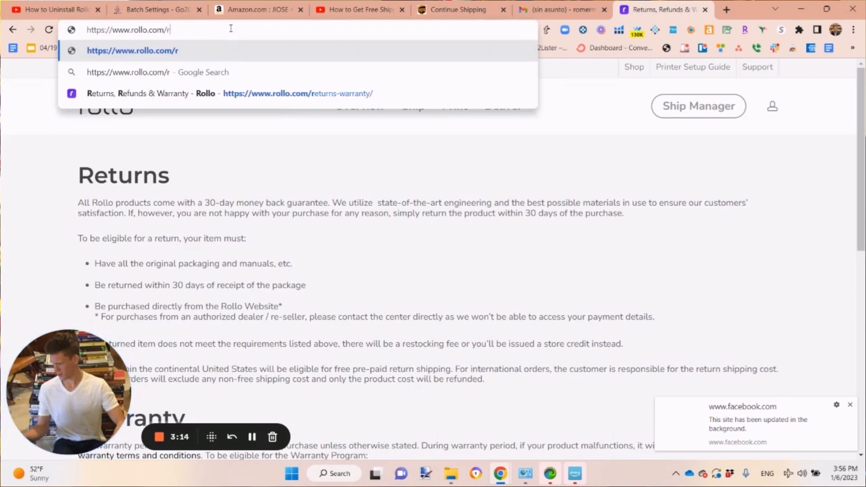
pyautogui.write('setup')
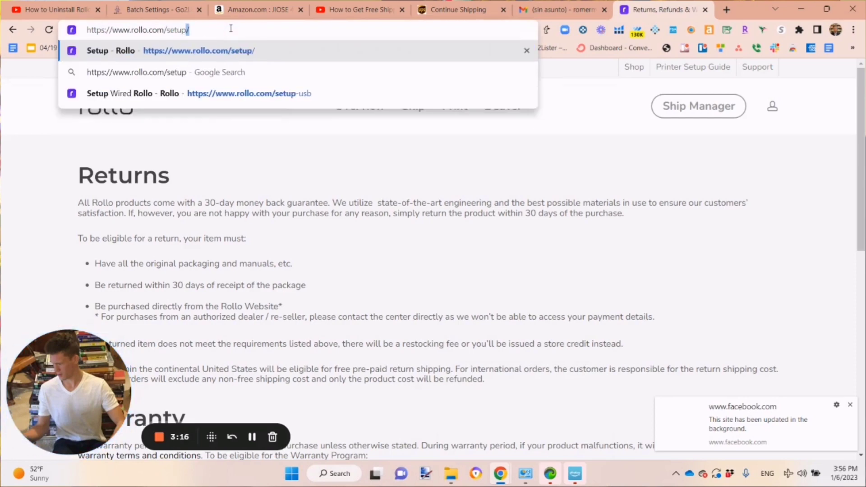
pyautogui.press('Return')
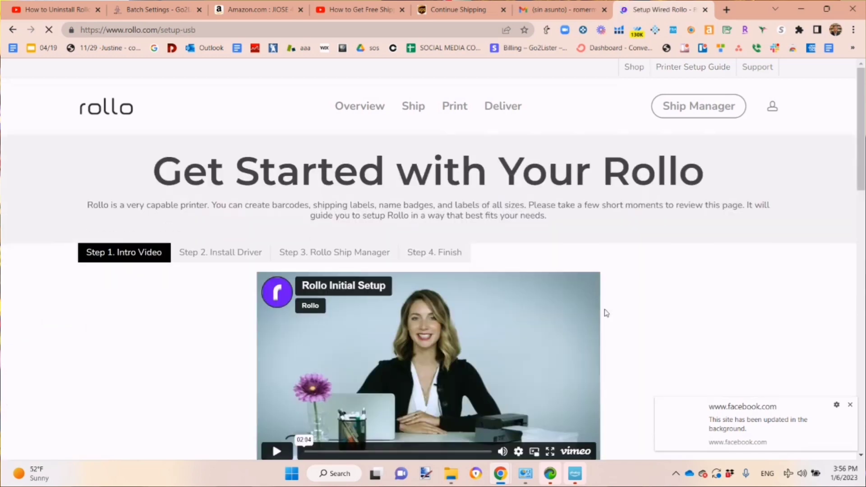
# Step: Show the 'Step 2. Install Driver' section with its Windows and Mac downloads
pyautogui.scroll(-2, 606, 313)
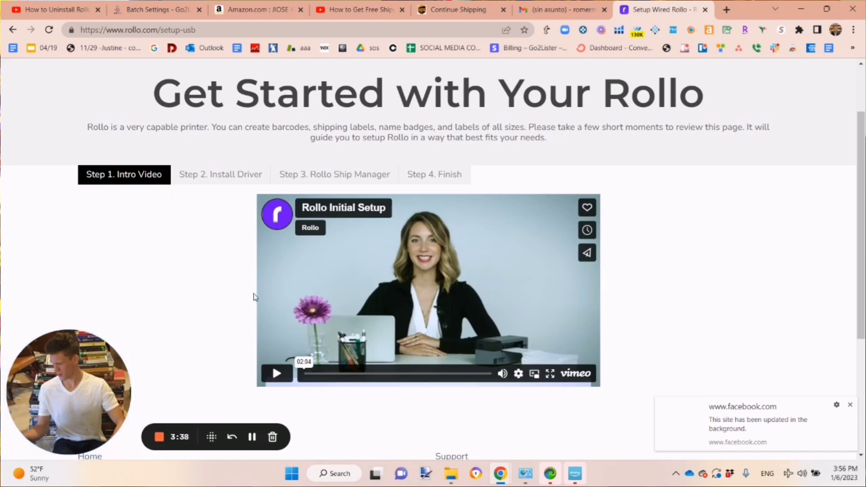
pyautogui.click(217, 175)
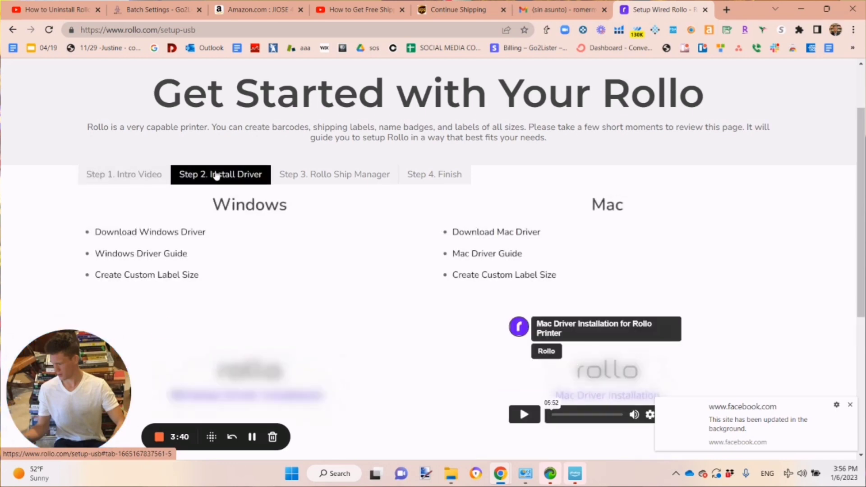
pyautogui.scroll(-1, 354, 253)
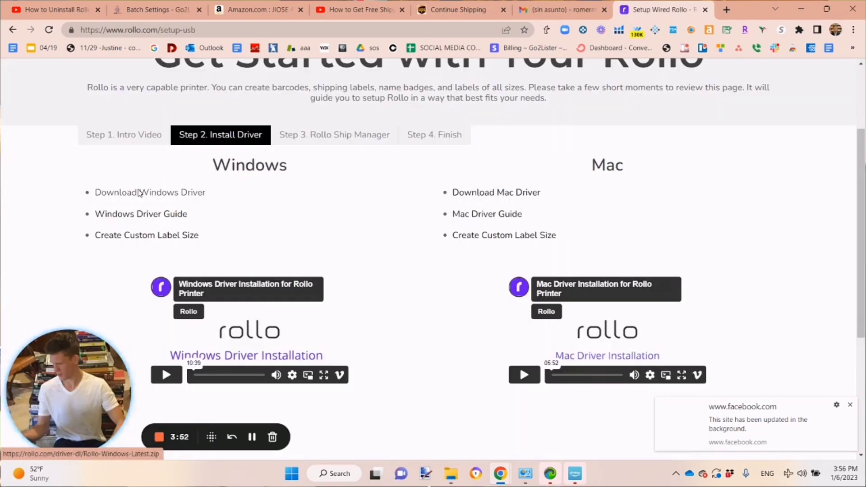
# Step: Download the Windows driver and launch RolloPrinter_Drivers_Win_1.4.5 from the Rollo-Windows-Latest folder
pyautogui.click(140, 193)
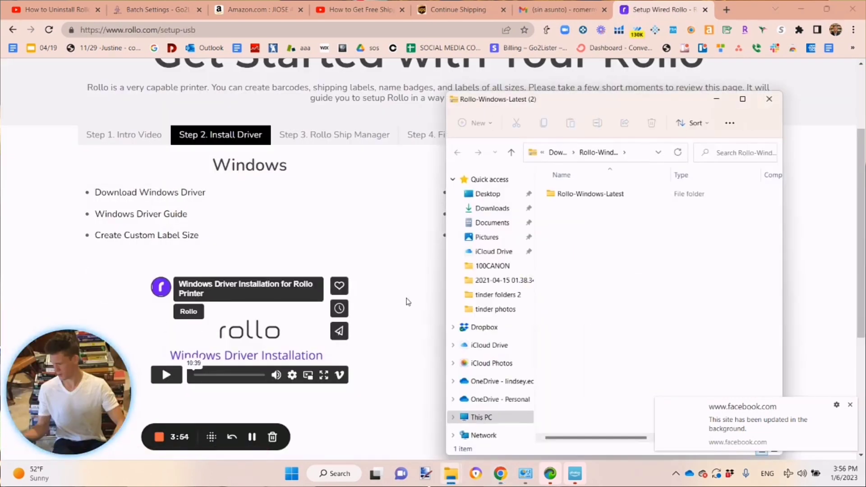
pyautogui.doubleClick(612, 193)
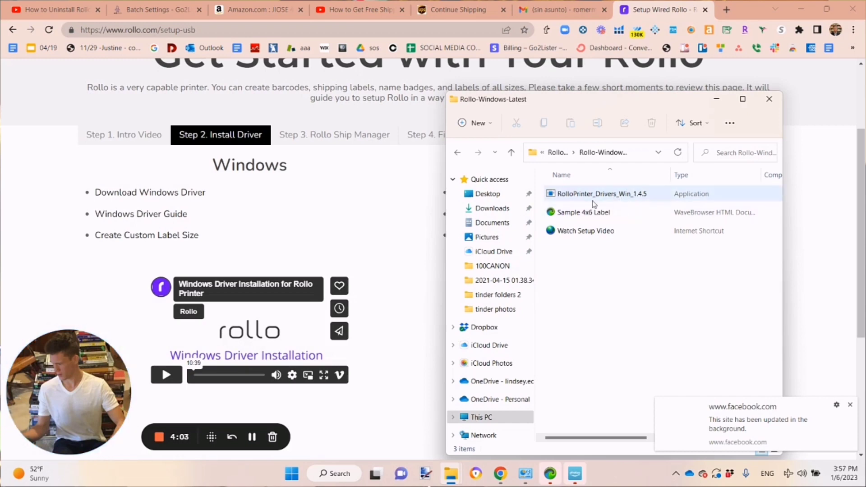
pyautogui.rightClick(623, 195)
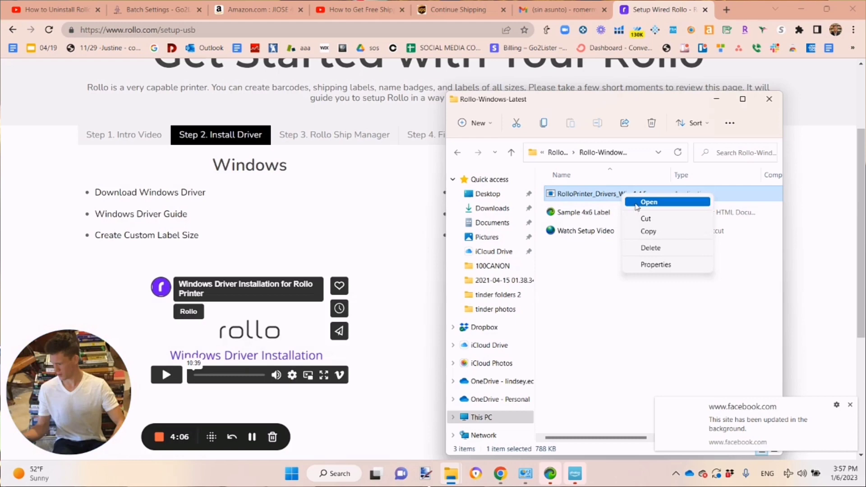
pyautogui.click(637, 204)
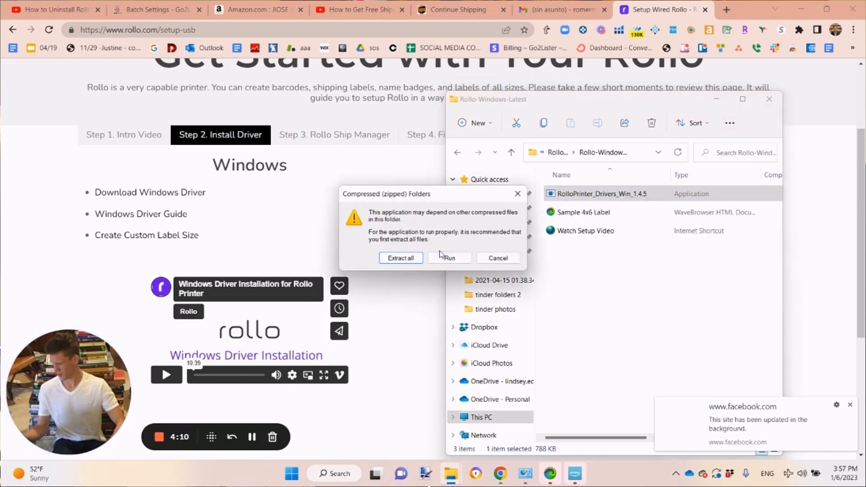
pyautogui.click(440, 258)
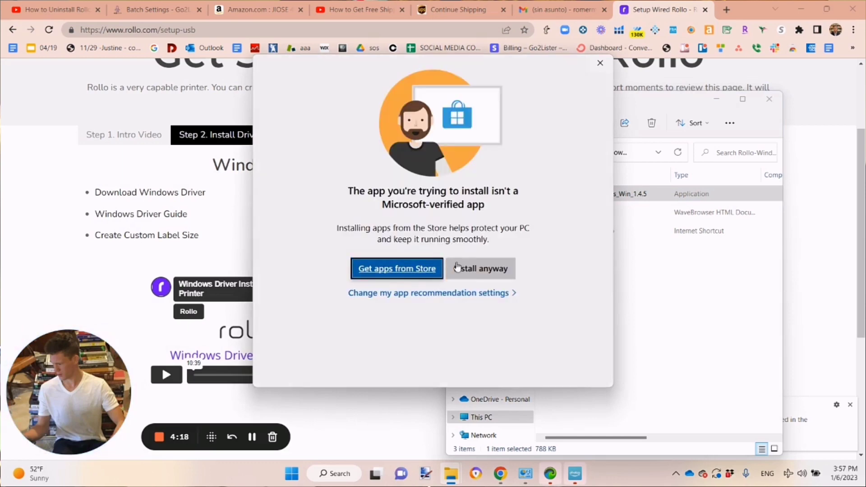
# Step: Install Rollo Printer Drivers 1.4.5 despite the unverified-app warning, using the default folder
pyautogui.click(469, 271)
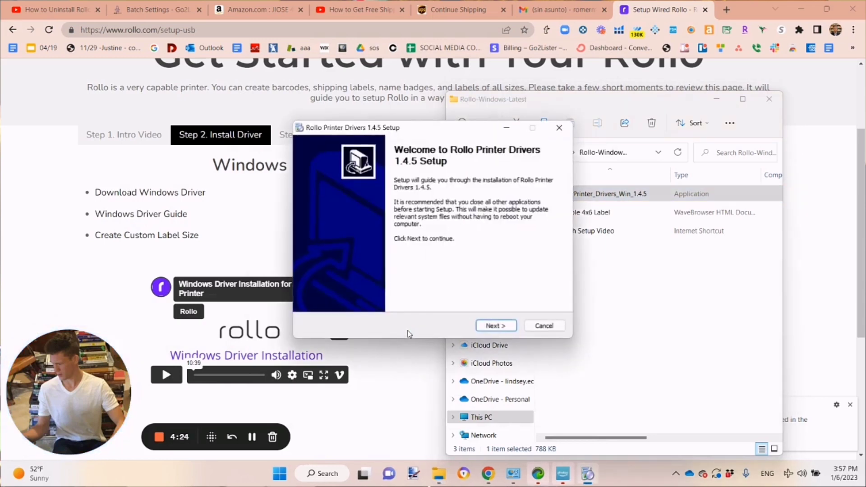
pyautogui.click(486, 329)
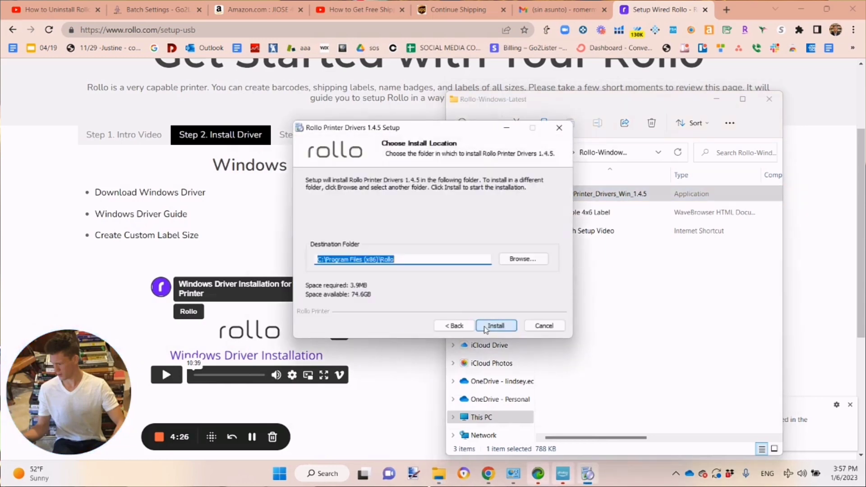
pyautogui.click(496, 326)
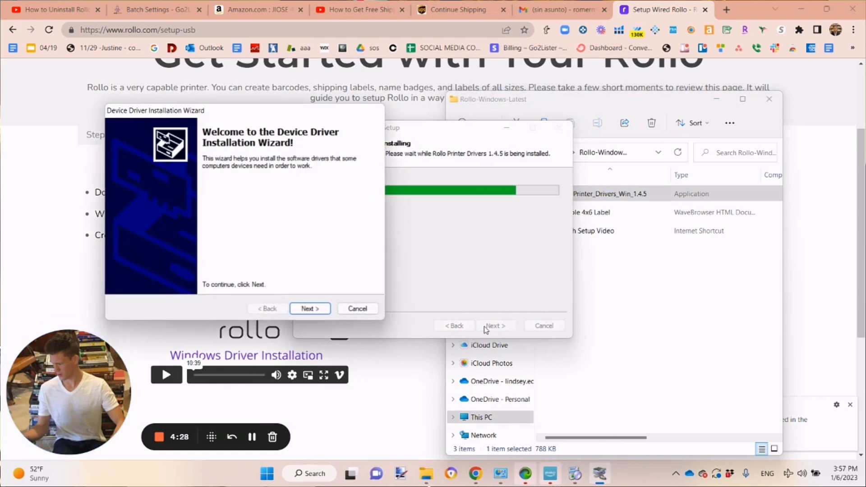
pyautogui.click(307, 309)
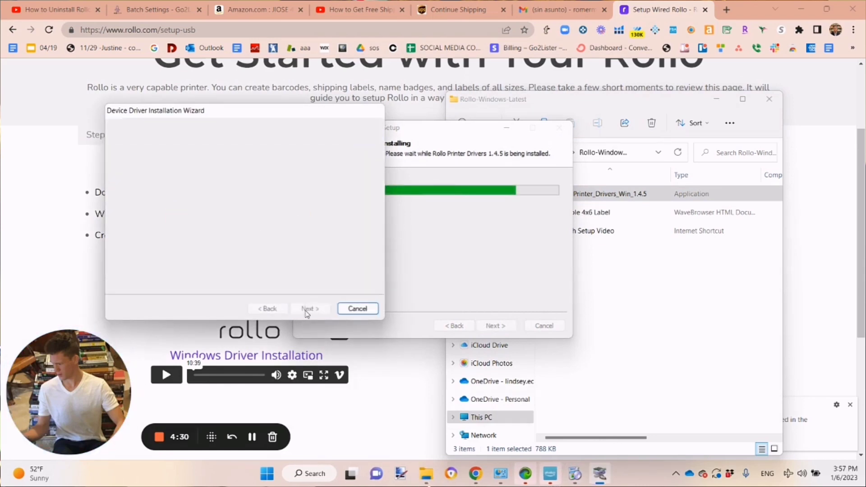
pyautogui.click(307, 311)
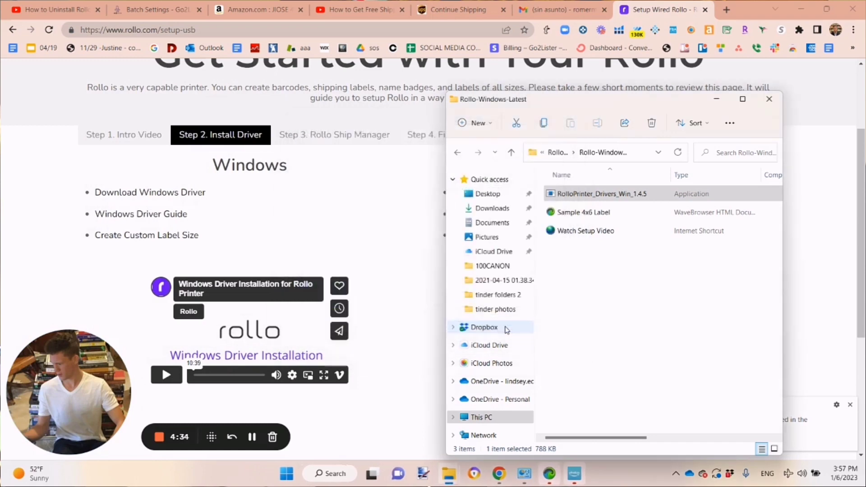
# Step: Open the Idle Rollo Printer's page under Printers & scanners, then search settings for 'control'
pyautogui.click(496, 325)
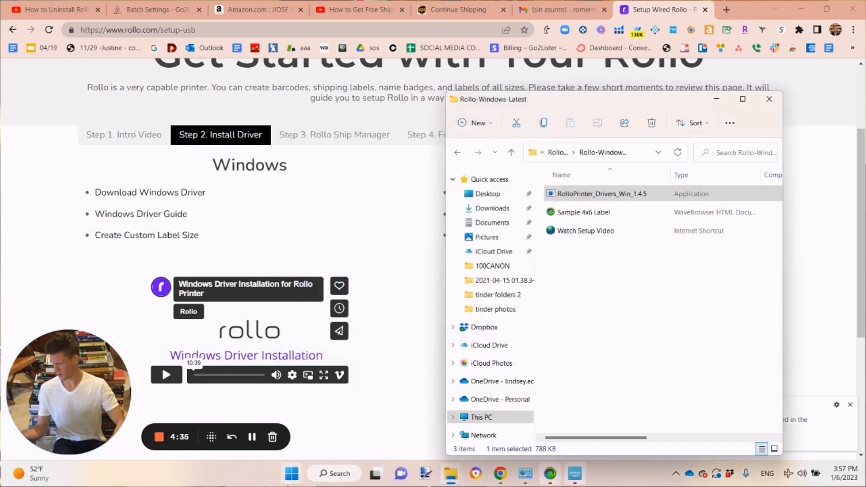
pyautogui.click(293, 475)
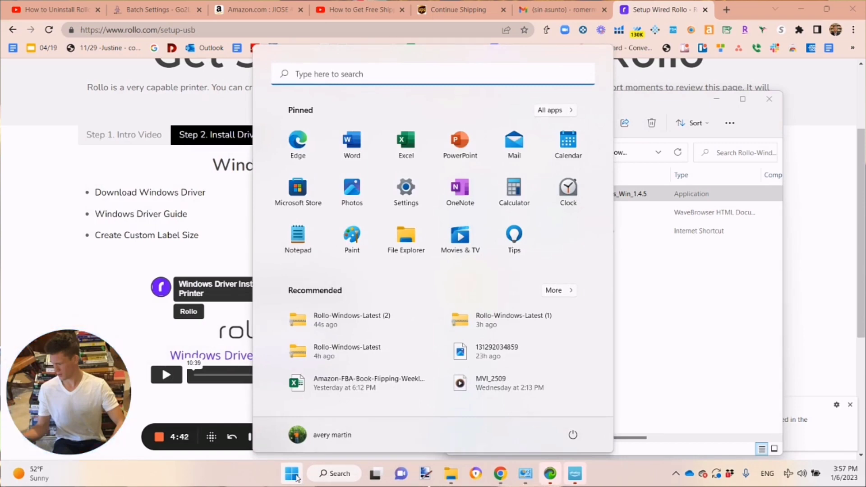
pyautogui.click(323, 72)
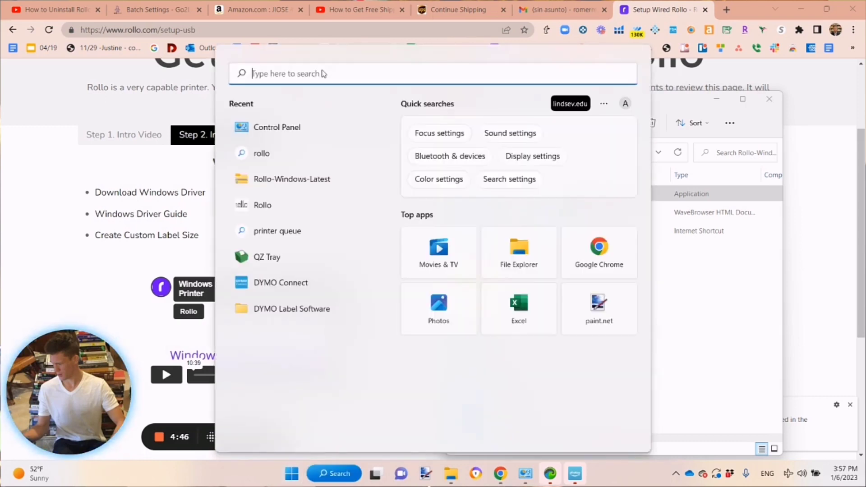
pyautogui.write('printer')
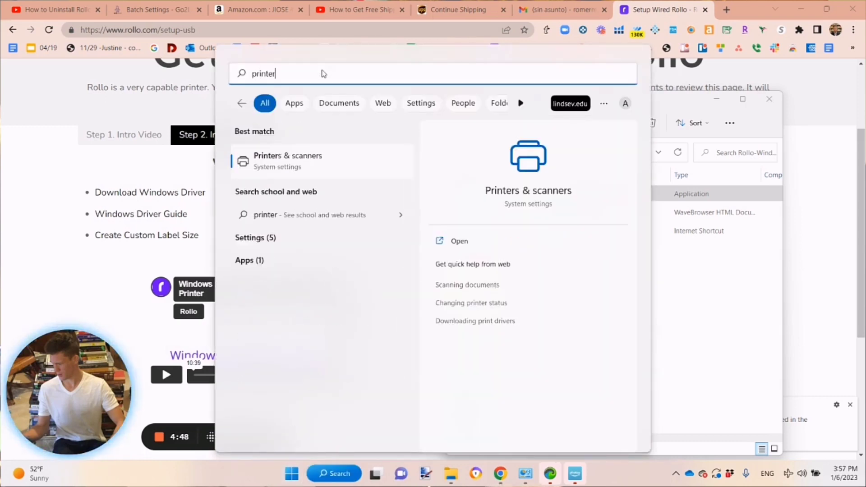
pyautogui.click(307, 166)
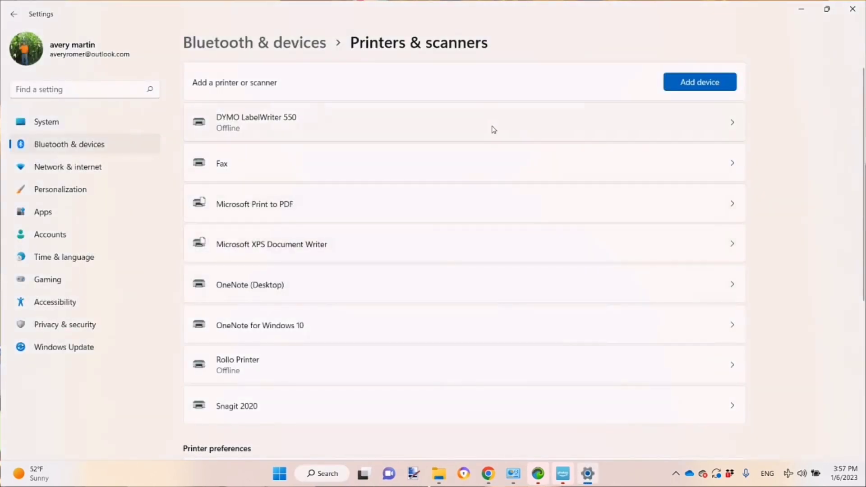
pyautogui.click(376, 372)
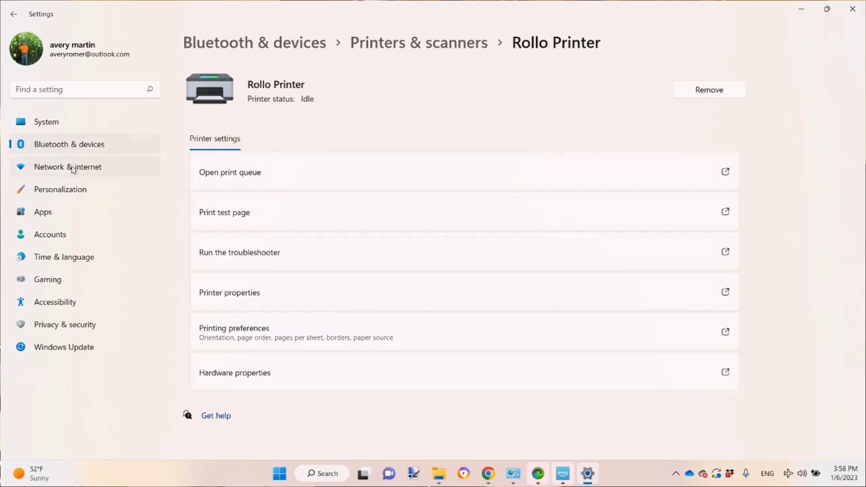
pyautogui.click(68, 93)
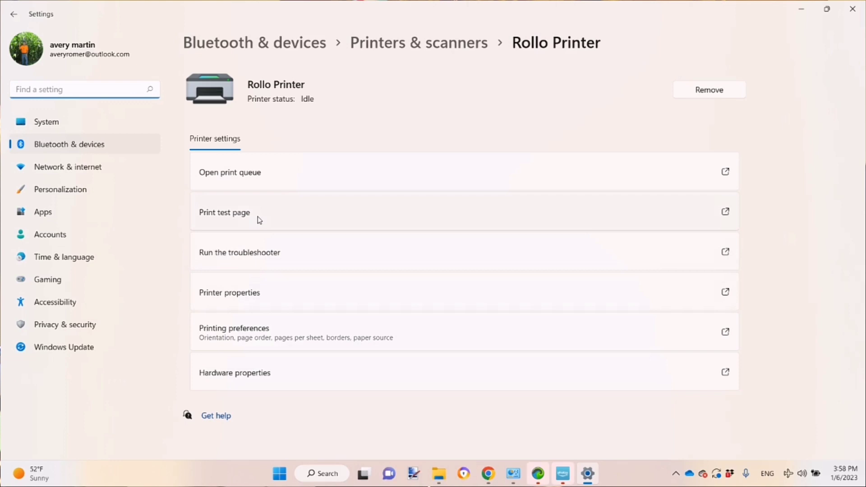
pyautogui.write('control')
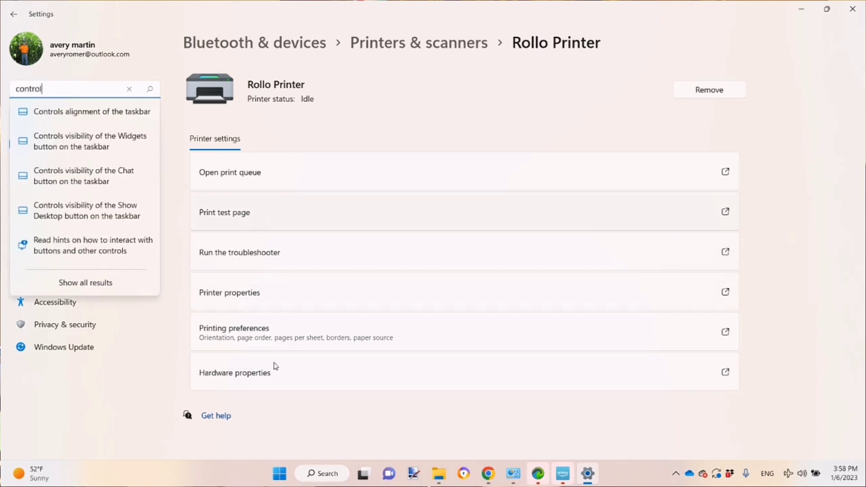
# Step: Open Control Panel's Devices and Printers and bring up the Rollo Printer's options
pyautogui.click(279, 474)
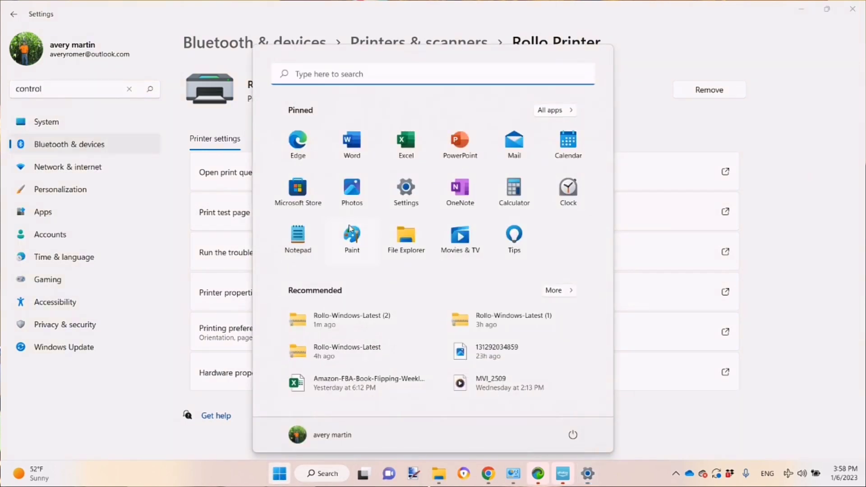
pyautogui.write('control pan')
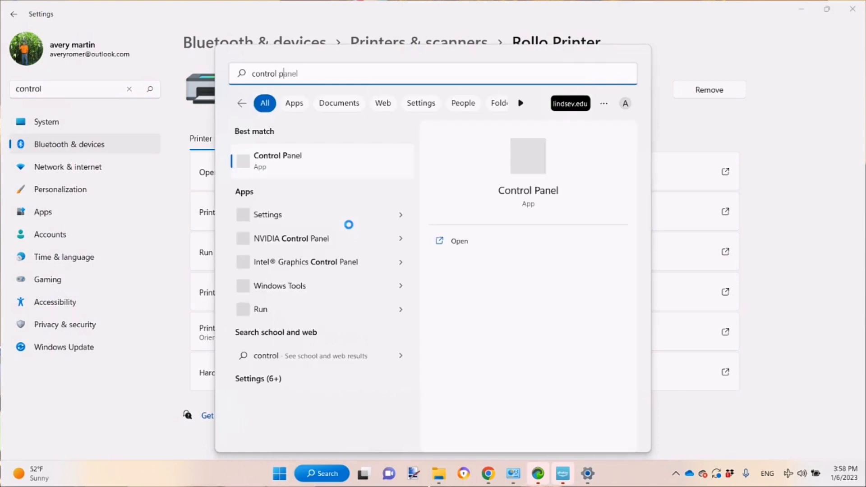
pyautogui.click(310, 170)
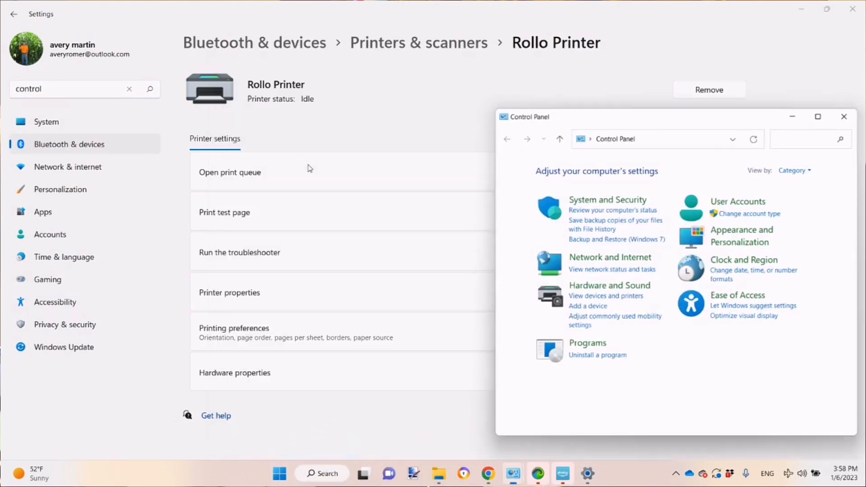
pyautogui.click(637, 298)
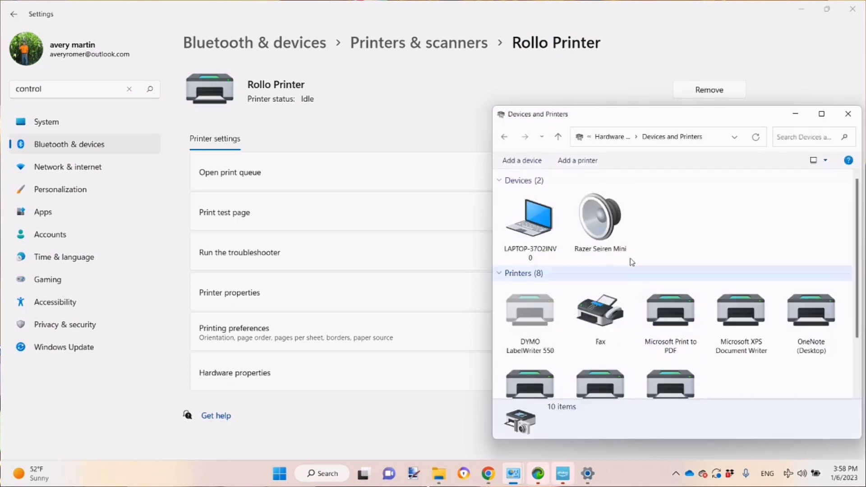
pyautogui.scroll(-1, 673, 269)
pyautogui.rightClick(615, 358)
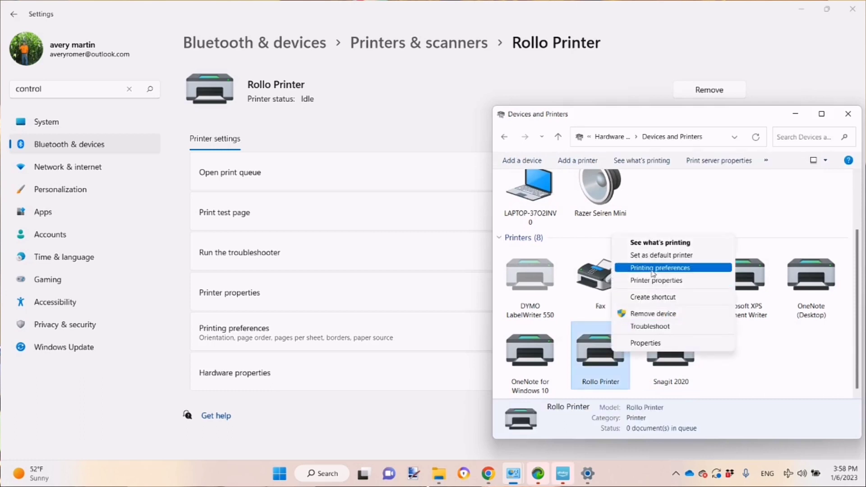
# Step: Set the Rollo Printer's printing preferences to density 12 and speed 4, and save
pyautogui.click(653, 268)
pyautogui.moveTo(734, 112); pyautogui.dragTo(688, 119)
pyautogui.click(595, 132)
pyautogui.click(621, 132)
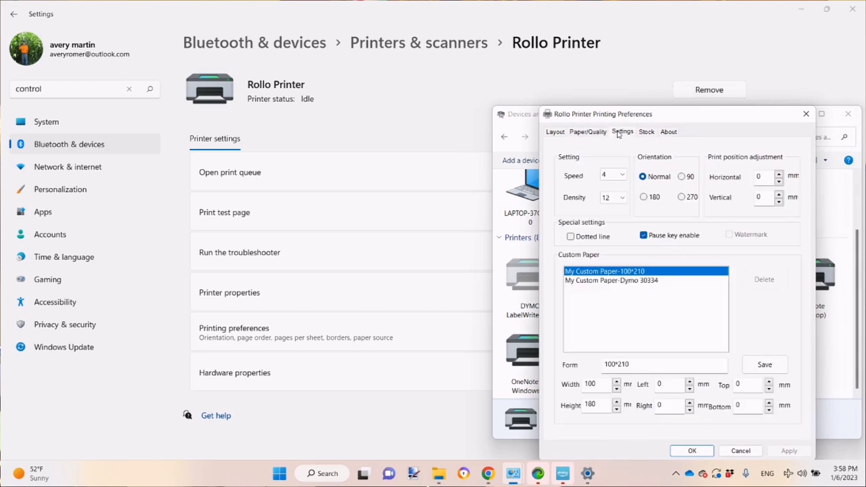
pyautogui.click(617, 198)
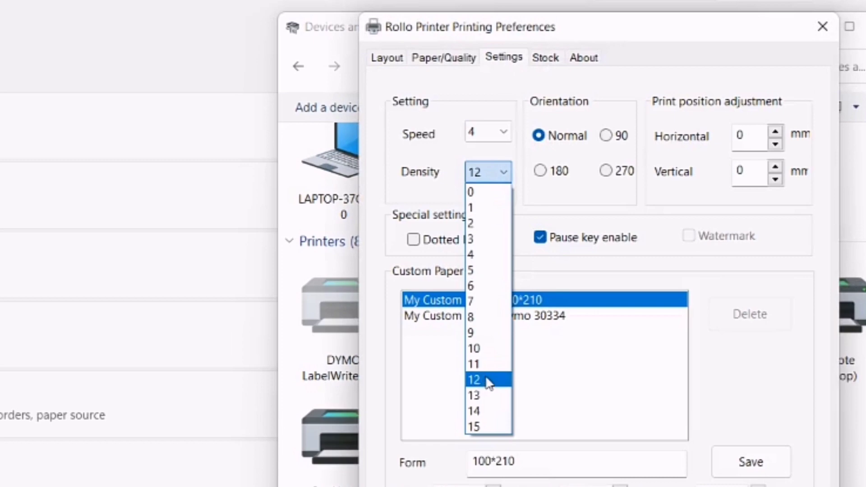
pyautogui.click(488, 382)
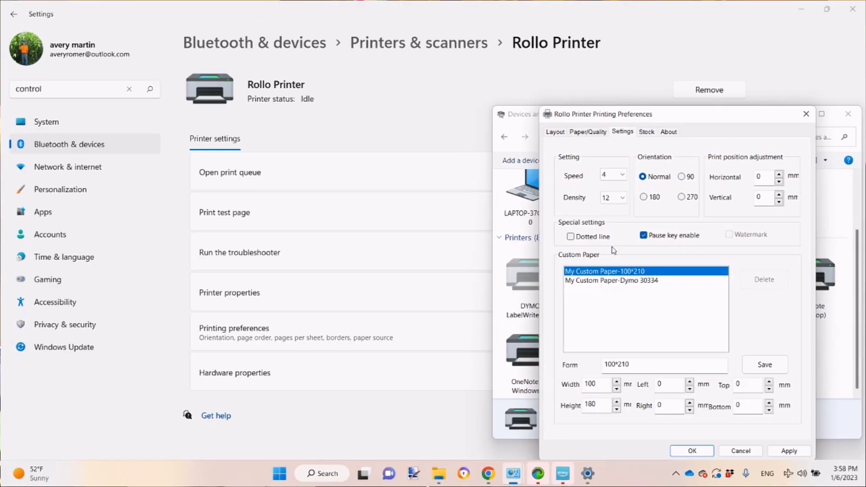
pyautogui.click(610, 175)
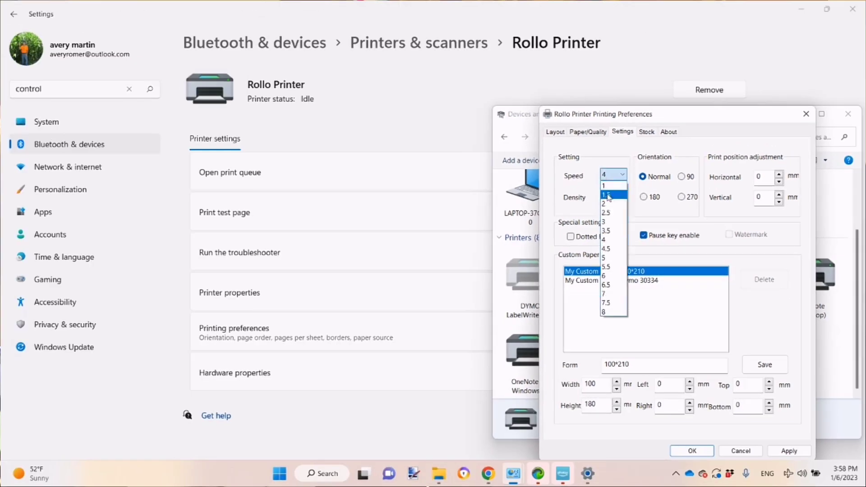
pyautogui.click(668, 247)
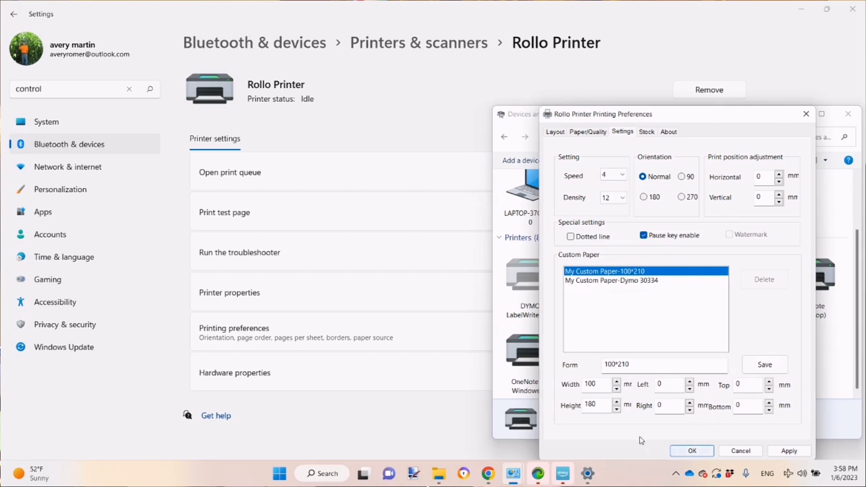
pyautogui.click(691, 452)
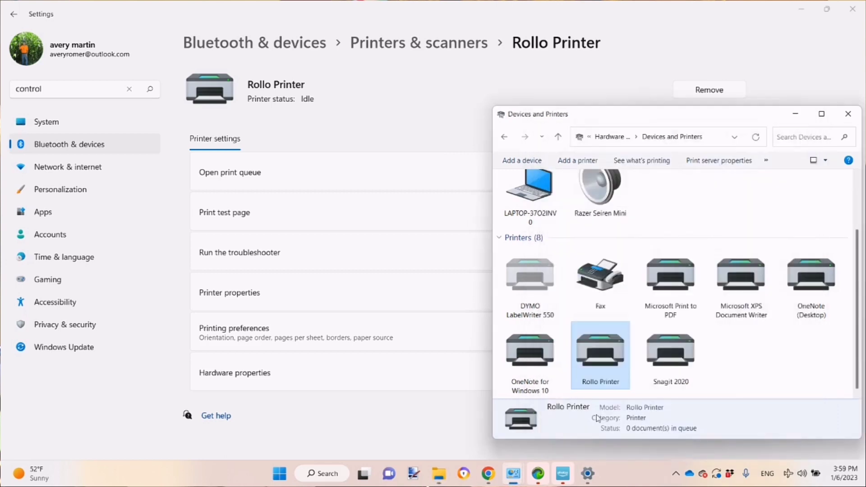
# Step: Switch to Chrome and open Go2Lister's Batch Settings Printer Settings tab
pyautogui.moveTo(488, 474)
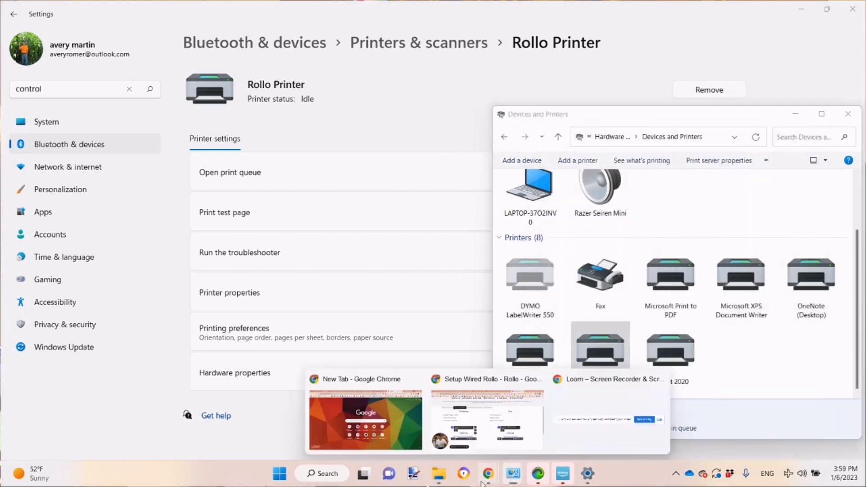
pyautogui.click(391, 422)
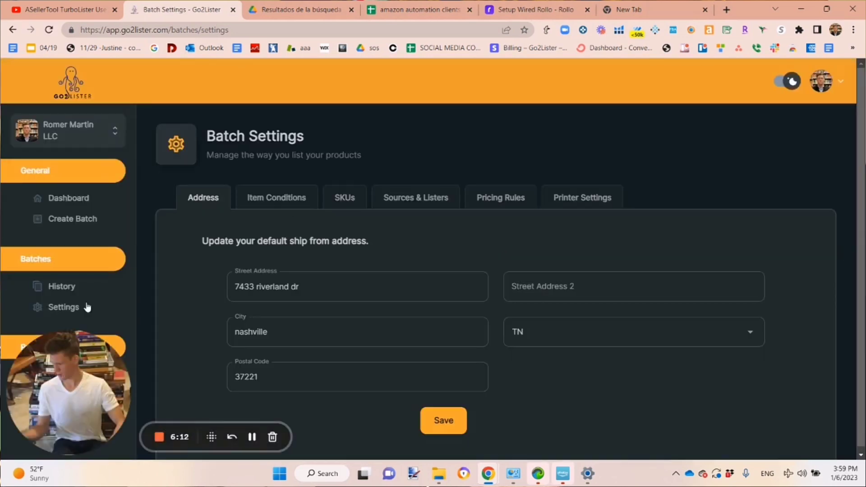
pyautogui.click(41, 437)
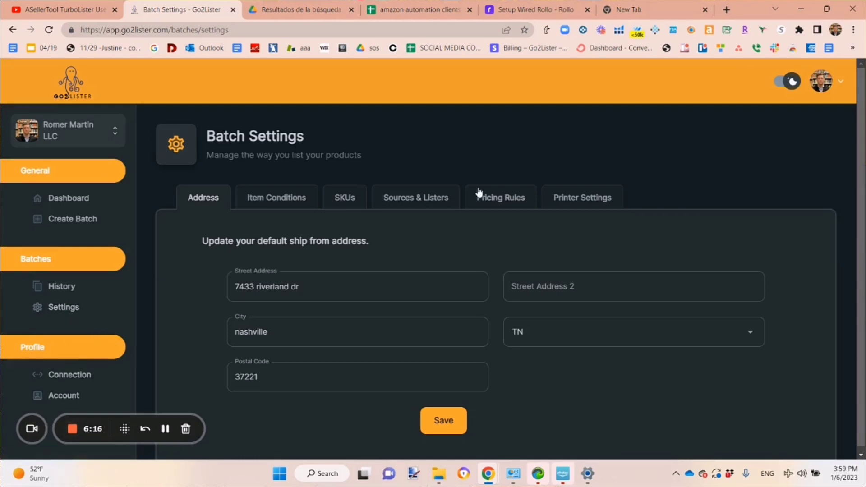
pyautogui.click(565, 198)
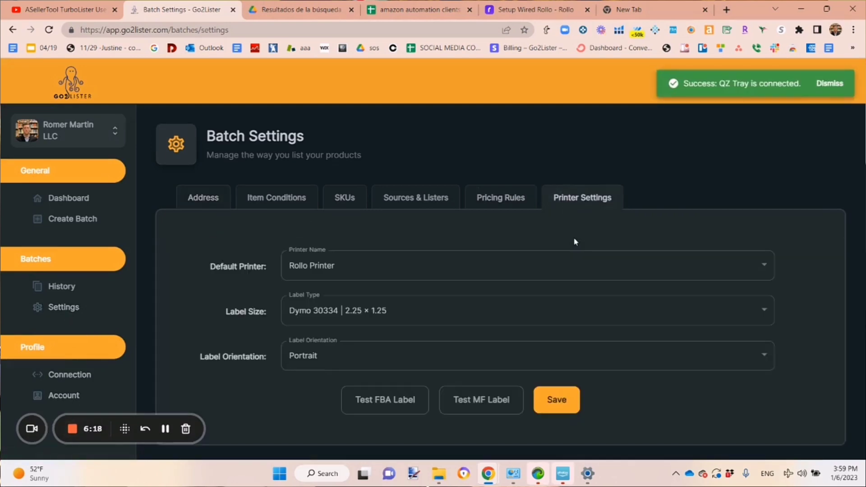
# Step: Choose Rollo Printer as the default printer in Go2Lister's printer settings
pyautogui.click(359, 269)
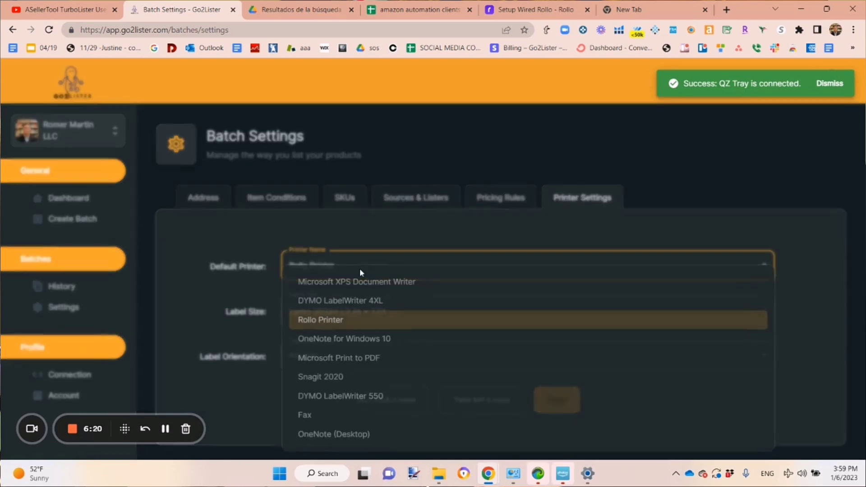
pyautogui.click(336, 322)
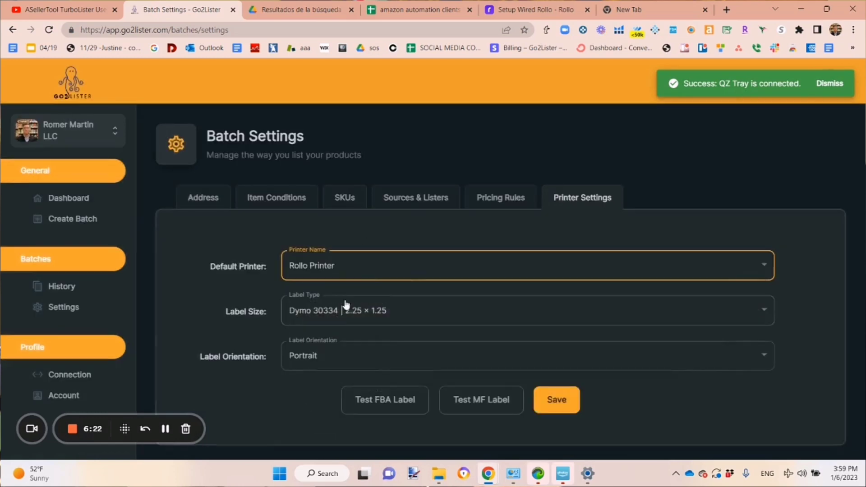
pyautogui.click(295, 267)
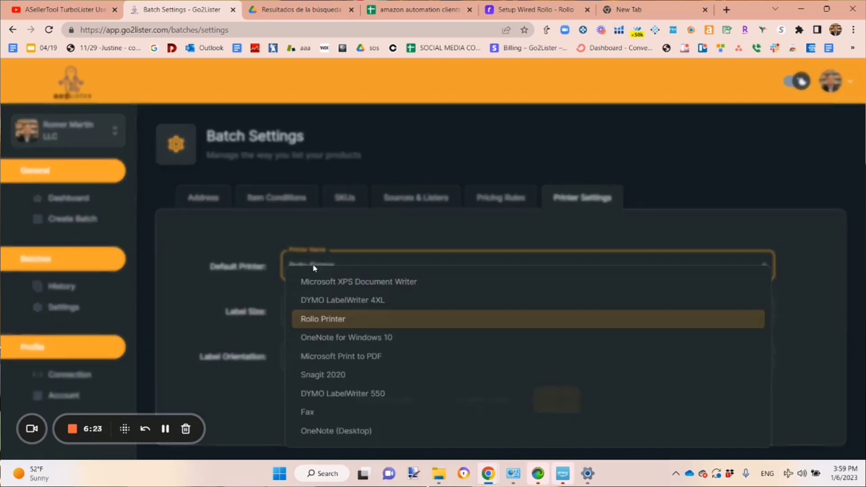
pyautogui.click(331, 320)
pyautogui.click(339, 320)
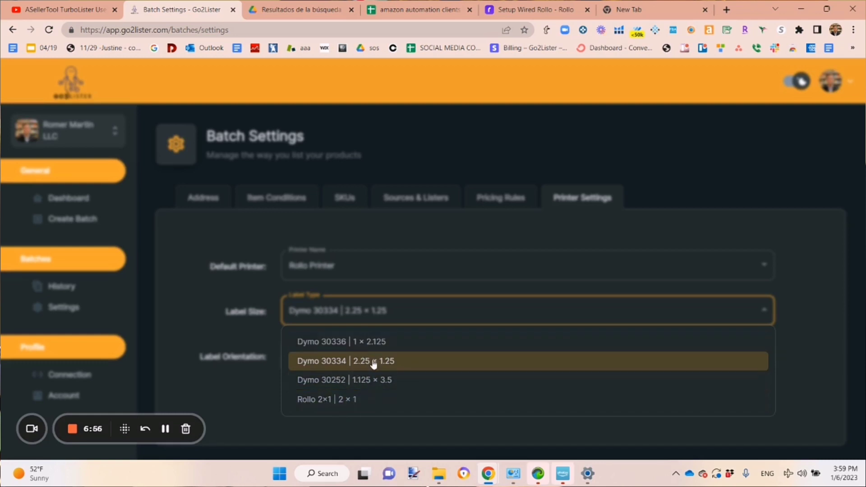
# Step: Select the Dymo 30334 (2.25 × 1.25) label size with Portrait orientation
pyautogui.click(357, 363)
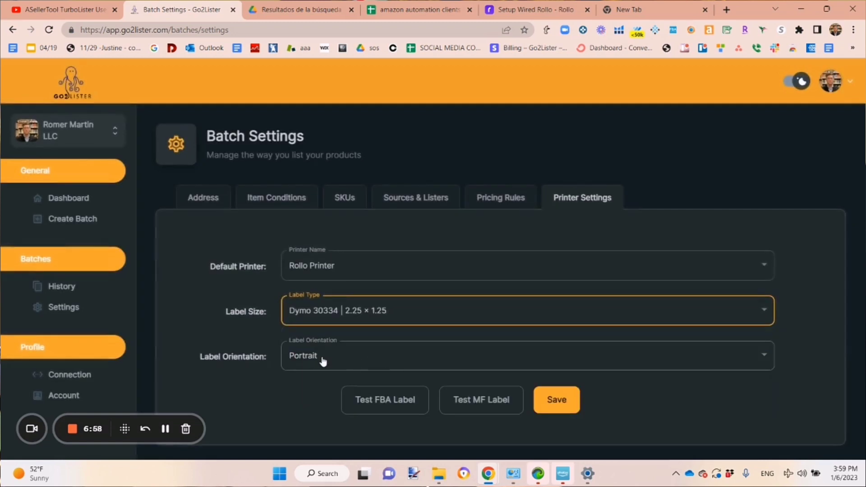
pyautogui.click(310, 360)
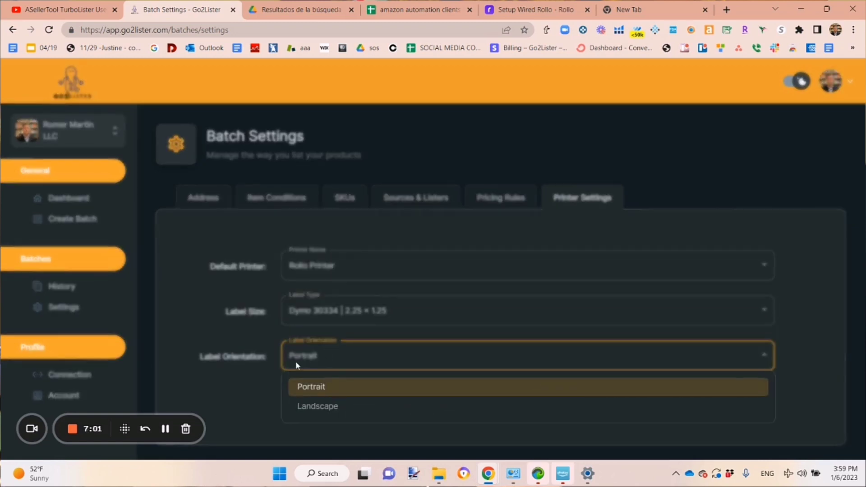
pyautogui.click(311, 387)
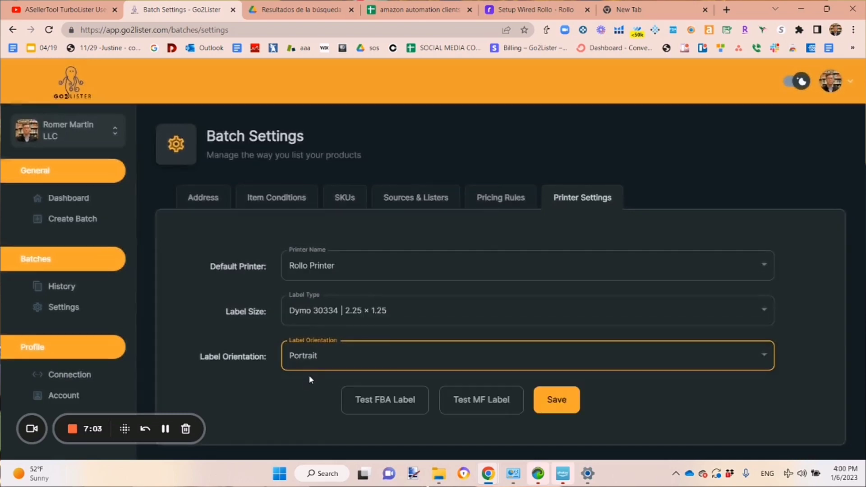
pyautogui.click(310, 362)
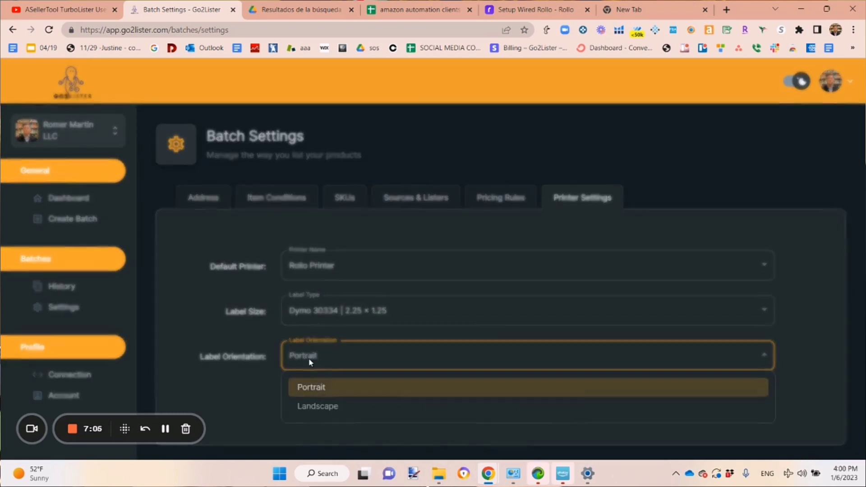
pyautogui.click(316, 390)
pyautogui.click(286, 391)
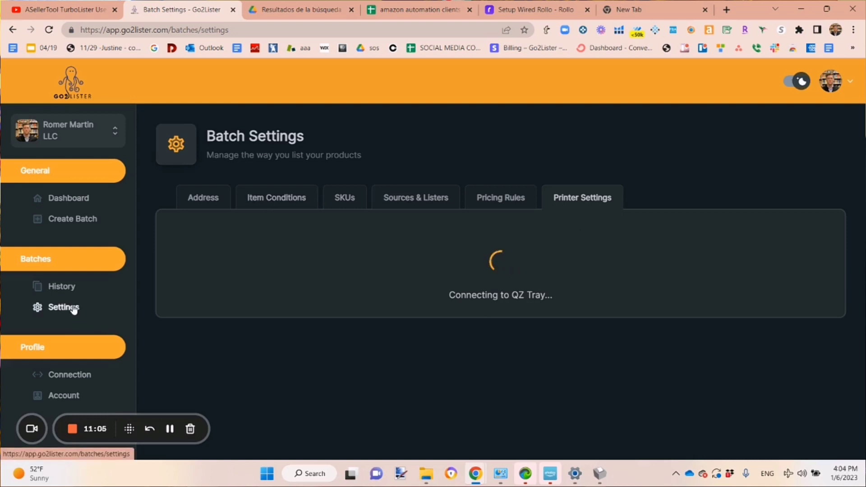
# Step: Return to Printer Settings and download the Windows QZ Tray installer, qz-tray-2.2.1 (1).exe
pyautogui.click(505, 199)
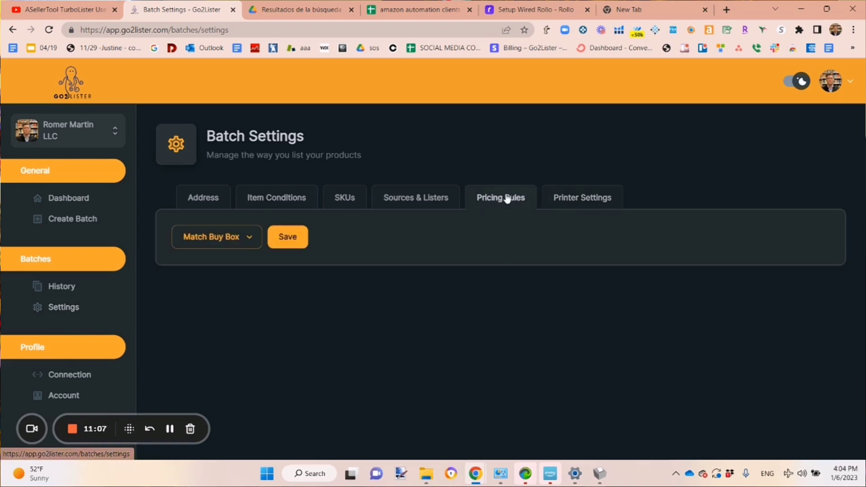
pyautogui.click(417, 200)
pyautogui.click(334, 200)
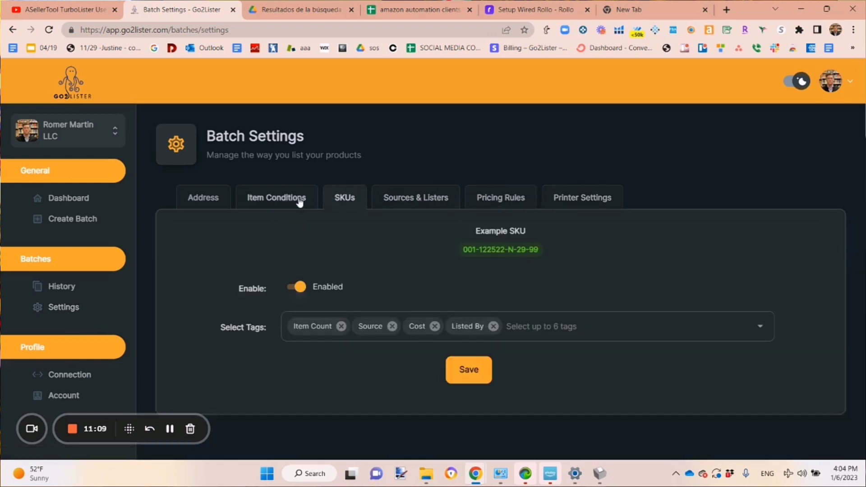
pyautogui.click(408, 201)
pyautogui.click(216, 199)
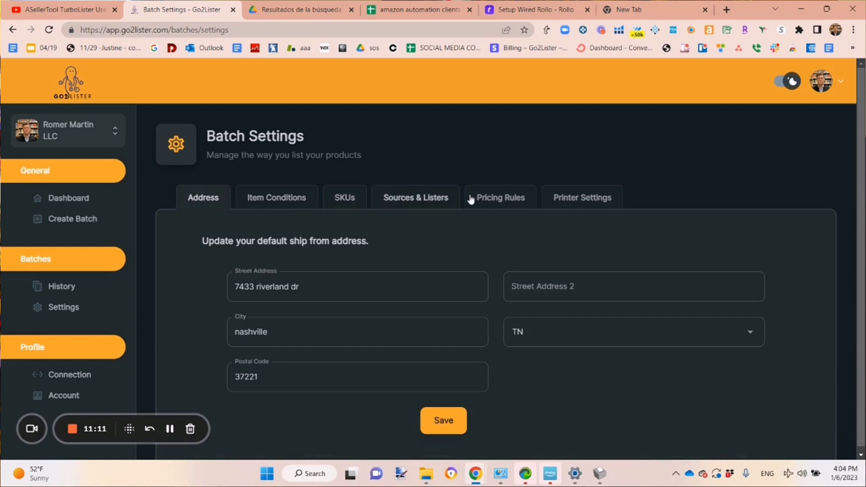
pyautogui.click(491, 201)
pyautogui.click(582, 202)
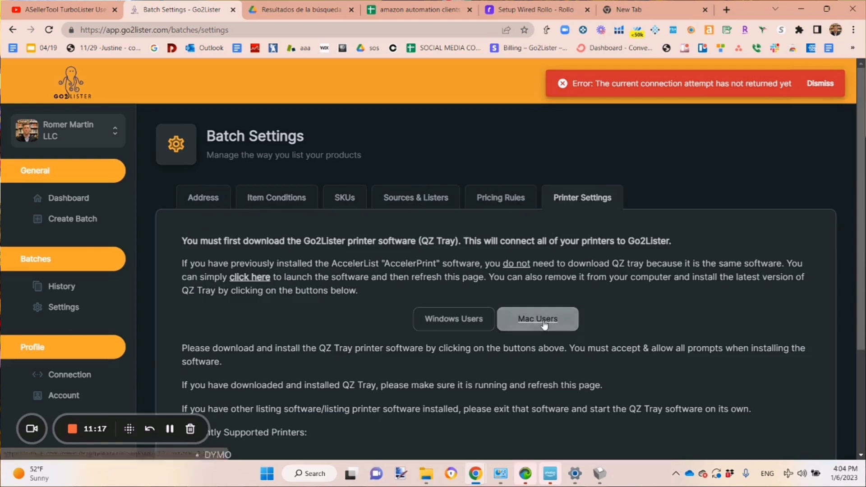
pyautogui.click(473, 322)
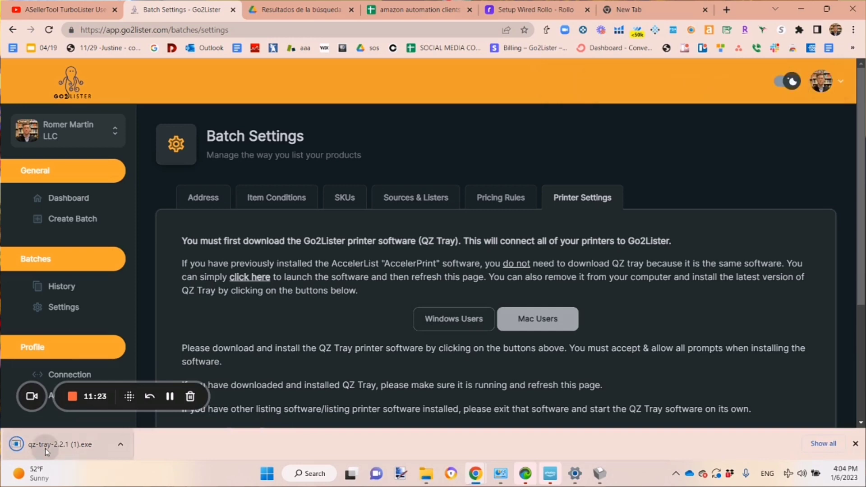
# Step: Run qz-tray-2.2.1 (1).exe and install QZ Tray past the unverified-app warning
pyautogui.click(46, 449)
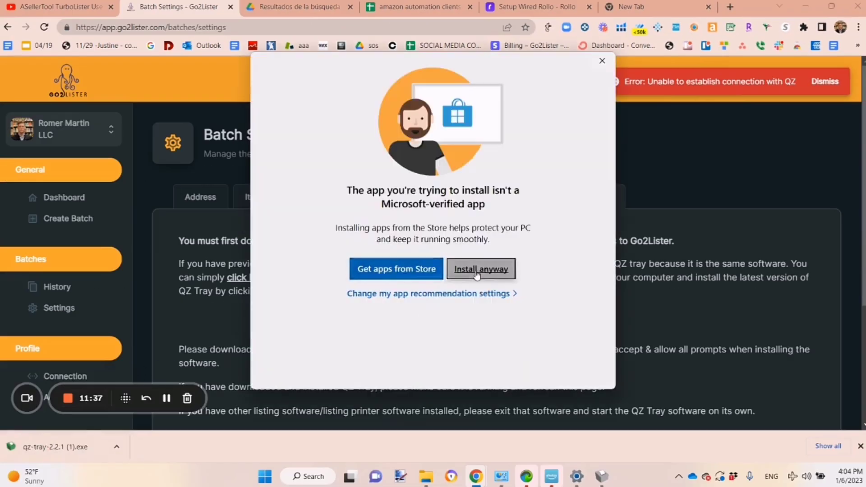
pyautogui.click(477, 270)
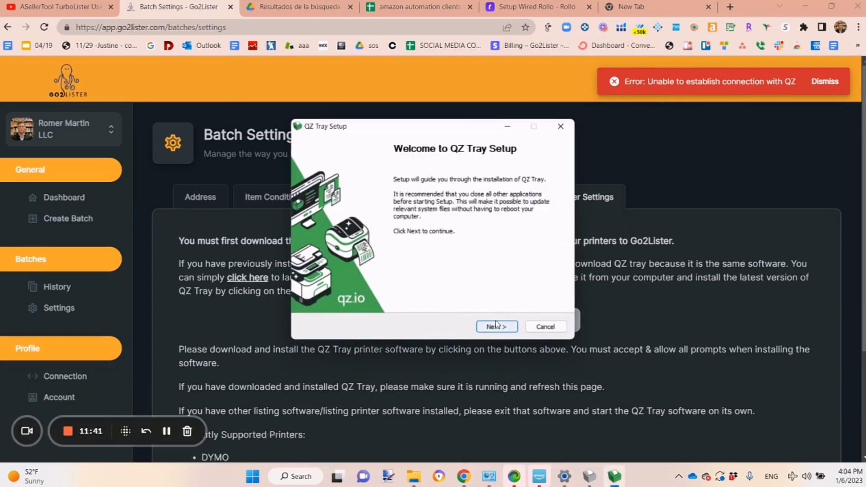
pyautogui.click(496, 325)
pyautogui.click(498, 328)
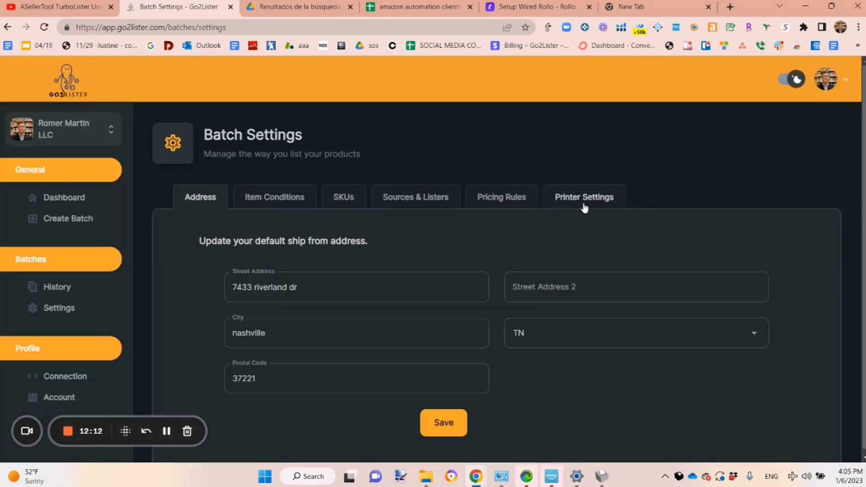
# Step: Reopen the Printer Settings tab so Go2Lister connects to QZ Tray
pyautogui.click(585, 199)
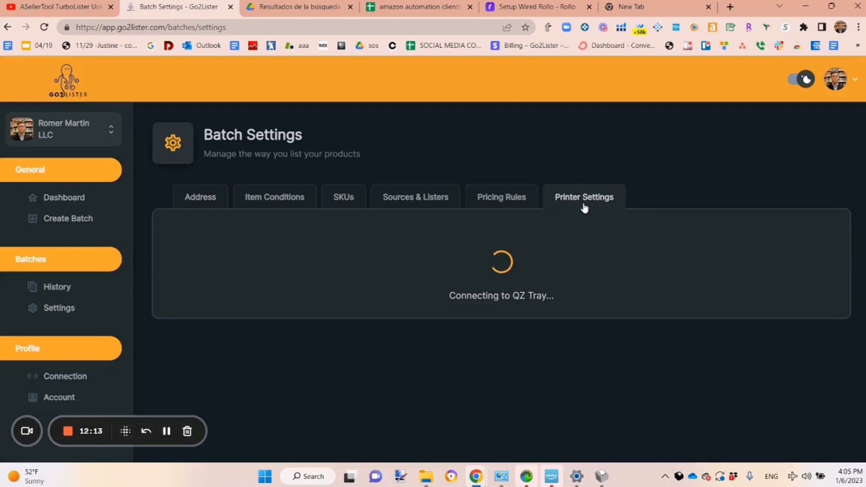